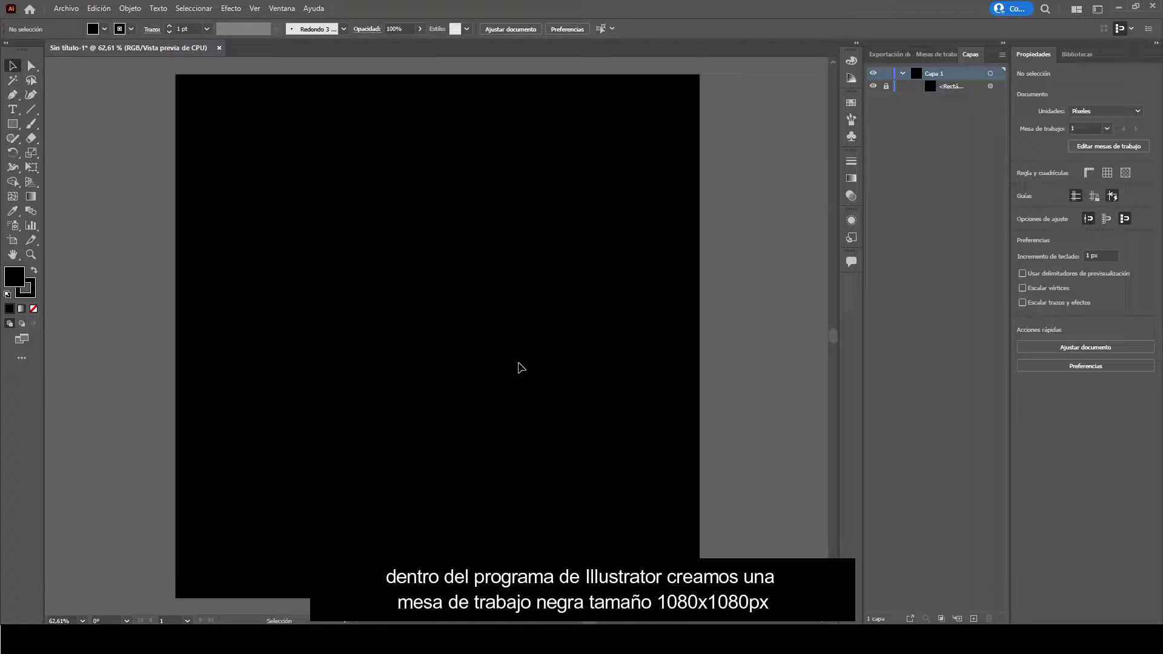
# Add a point text object containing the letter S to the black artboard.
pyautogui.click(18, 114)
pyautogui.rightClick(18, 115)
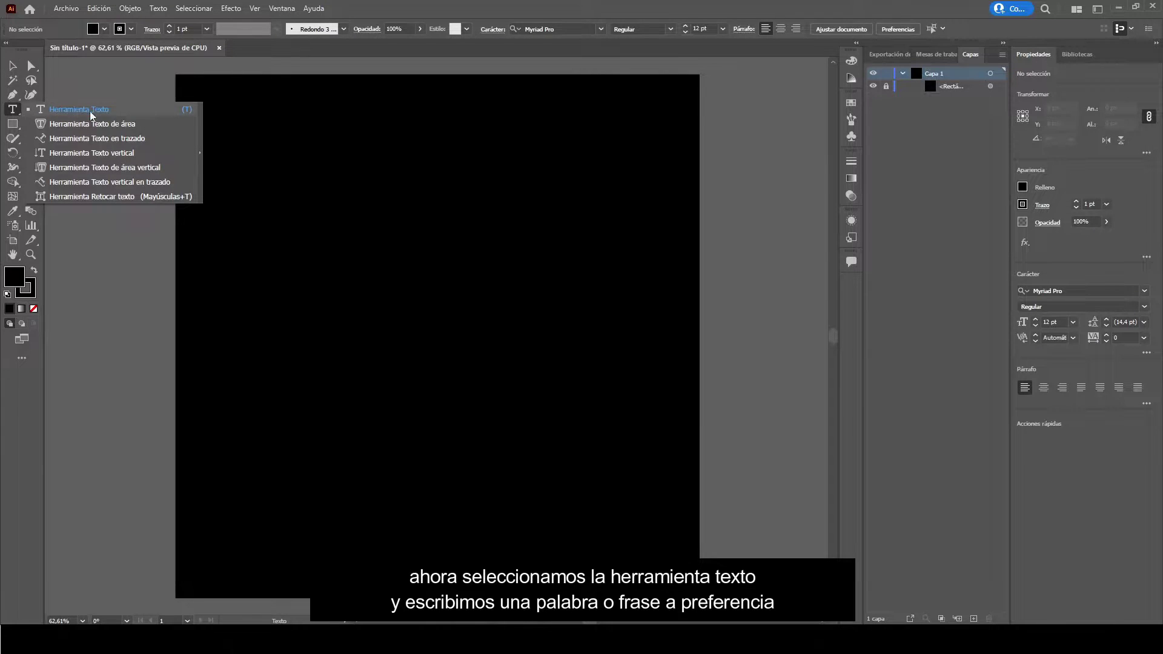
pyautogui.click(163, 113)
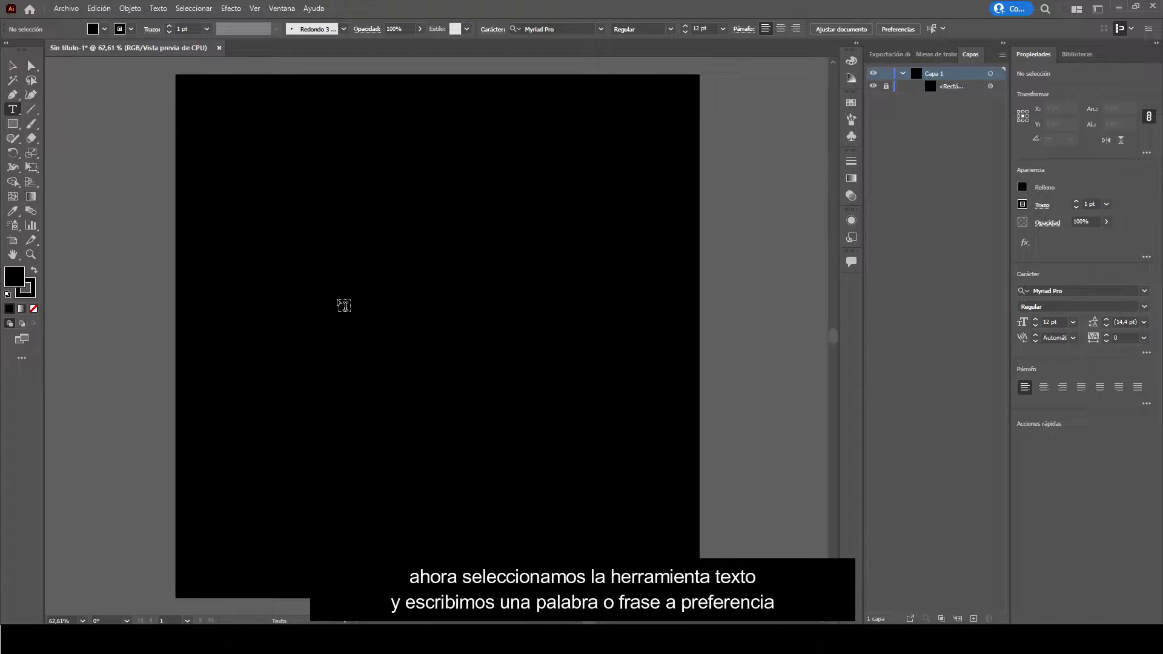
pyautogui.click(349, 290)
pyautogui.write('S')
pyautogui.keyDown('ctrl'); pyautogui.click(351, 287); pyautogui.keyUp('ctrl')
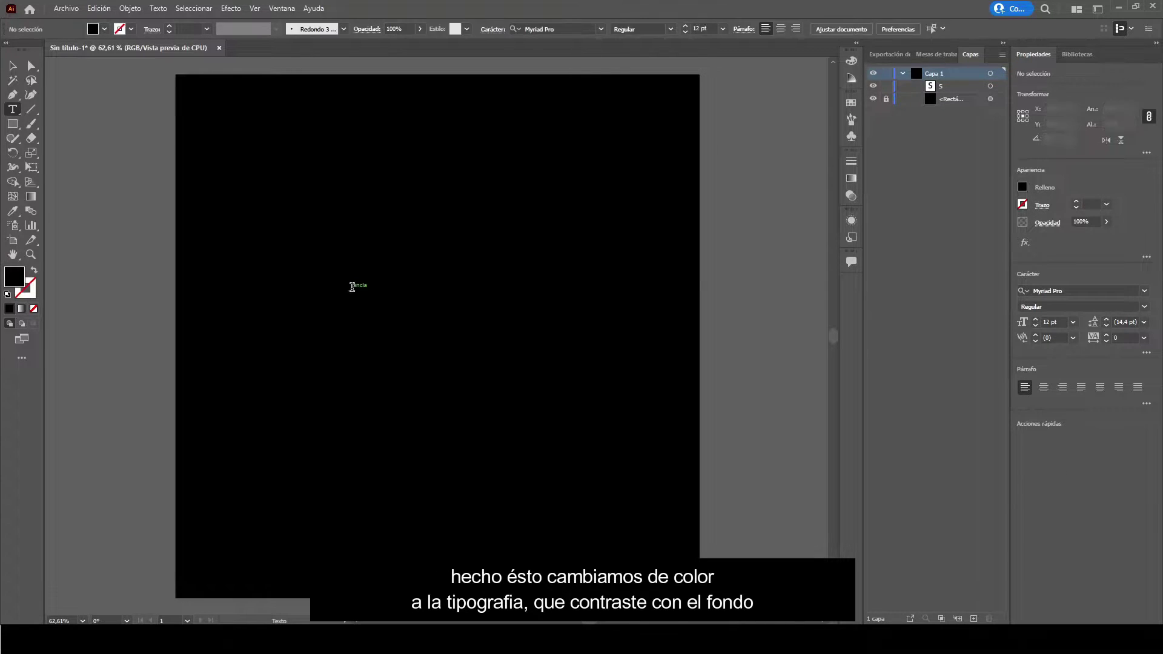
# Change the letter S's fill to the near-white colour F7F7F7 so it contrasts with the black background.
pyautogui.doubleClick(348, 287)
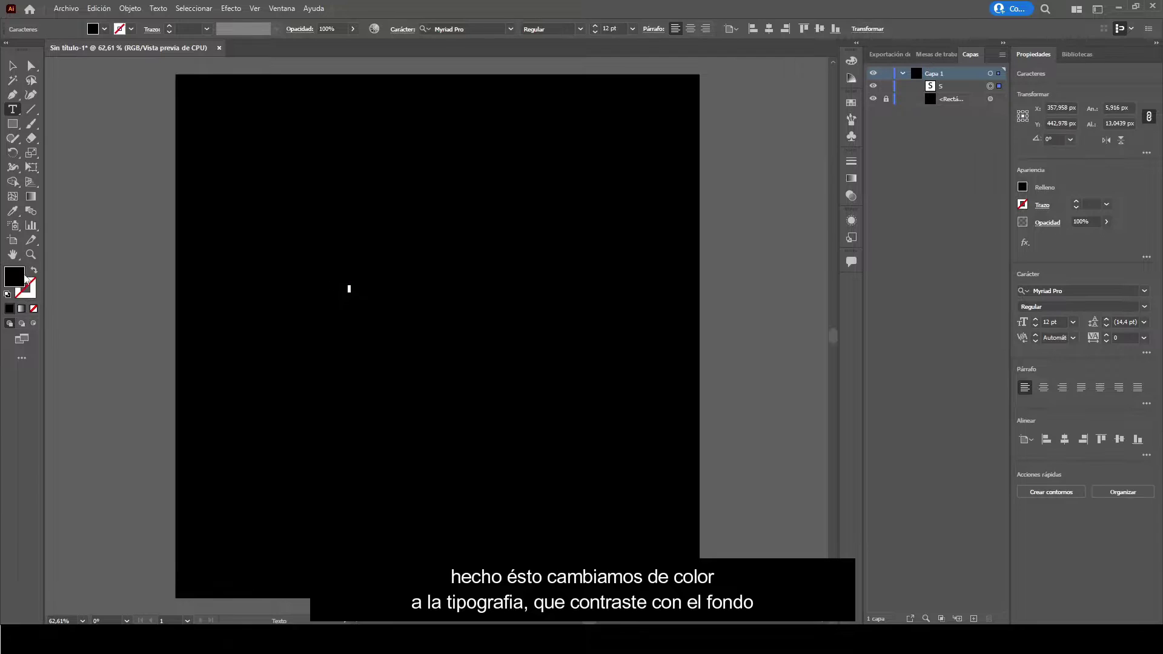
pyautogui.doubleClick(10, 280)
pyautogui.write('F7F7F7')
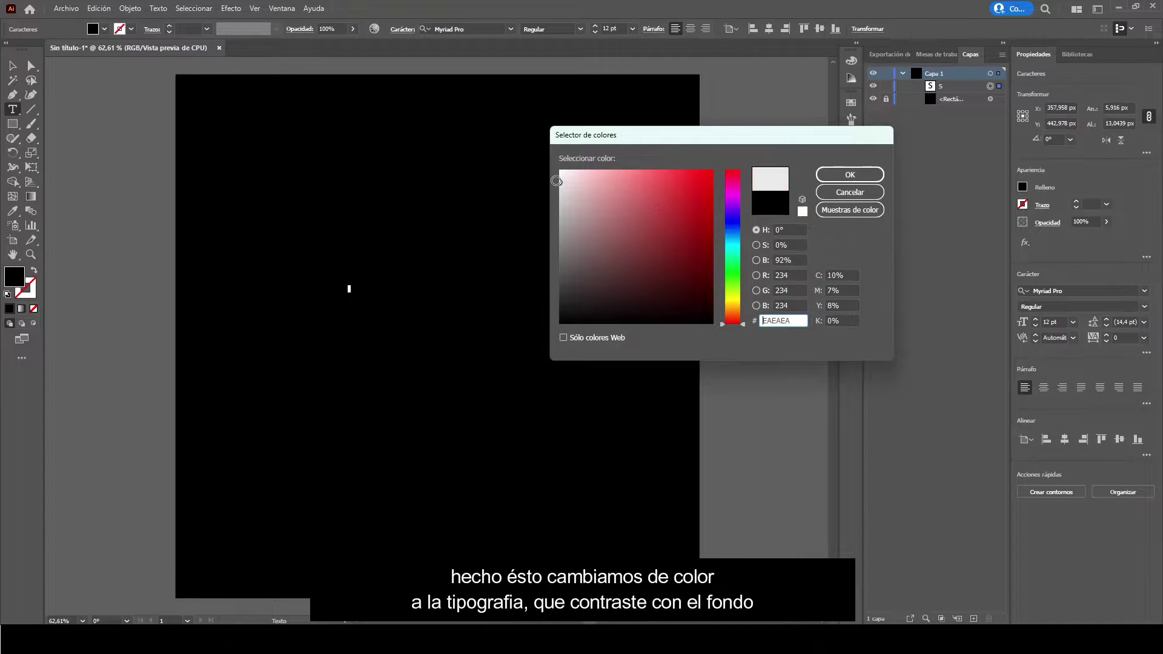
pyautogui.click(850, 174)
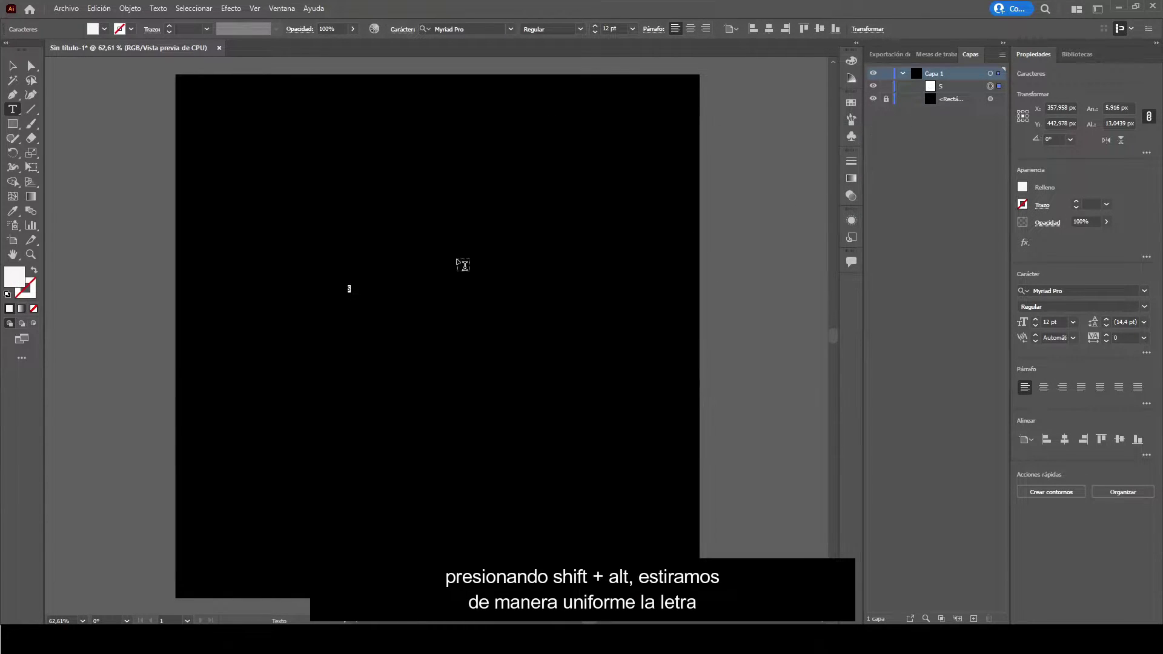
# Set the letter S's font size to 72 pt and close the character settings.
pyautogui.hotkey('ctrl', 't')
pyautogui.click(350, 288)
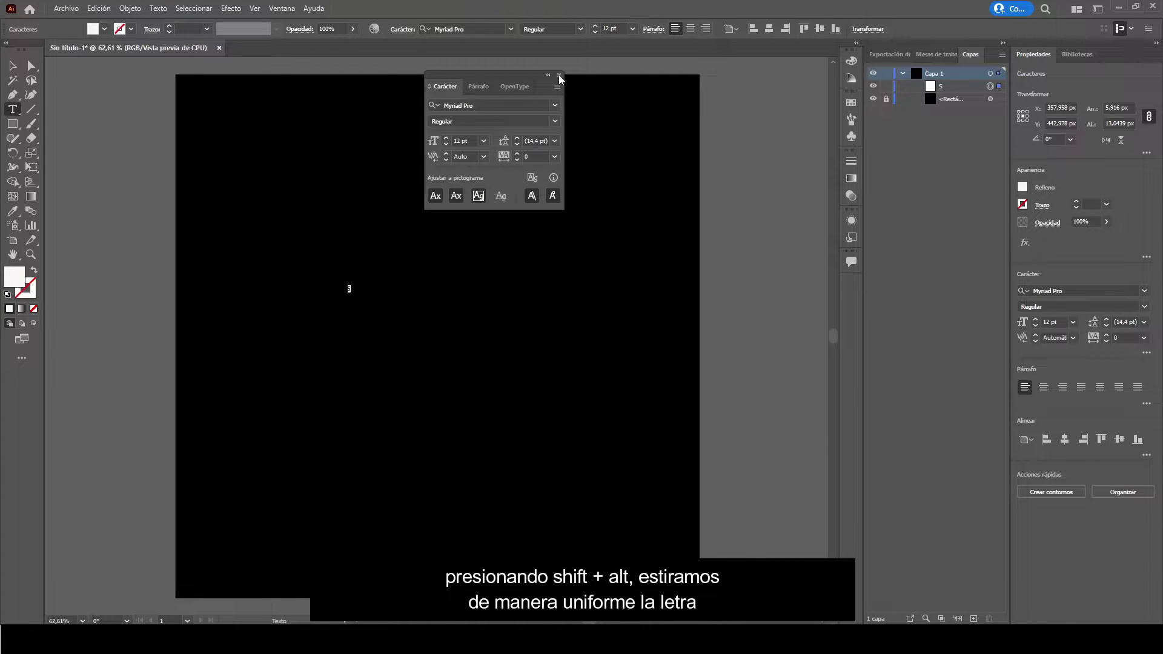
pyautogui.click(445, 137)
pyautogui.click(485, 141)
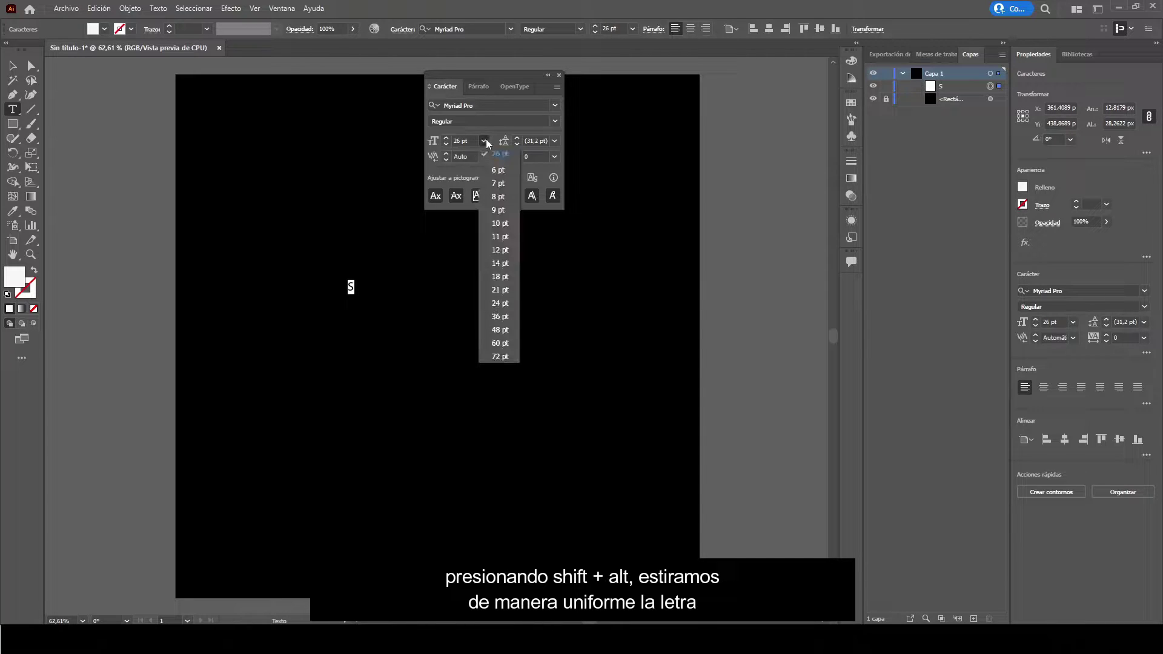
pyautogui.click(500, 357)
pyautogui.click(558, 75)
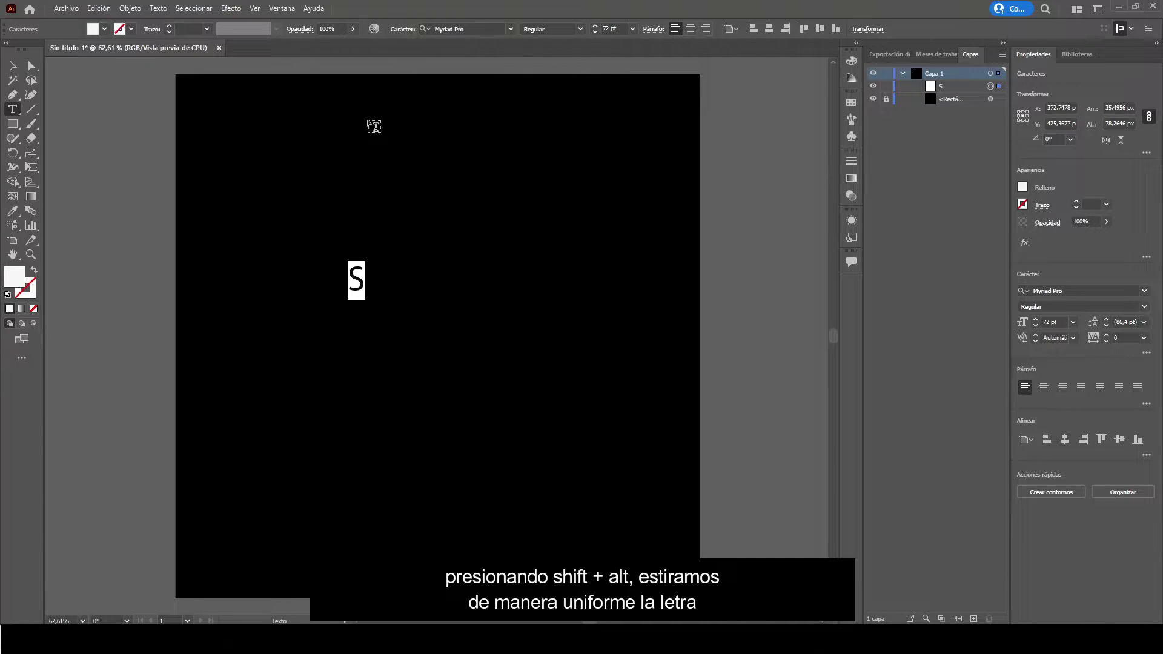
# Scale the letter S up proportionally to about 689 pt and move it towards the middle of the artboard.
pyautogui.click(19, 64)
pyautogui.moveTo(365, 261); pyautogui.dragTo(615, 99)
pyautogui.moveTo(397, 281); pyautogui.dragTo(482, 362)
# Change the letter S's typeface to the heavy Phonk font in the Regular DEMO style.
pyautogui.click(13, 109)
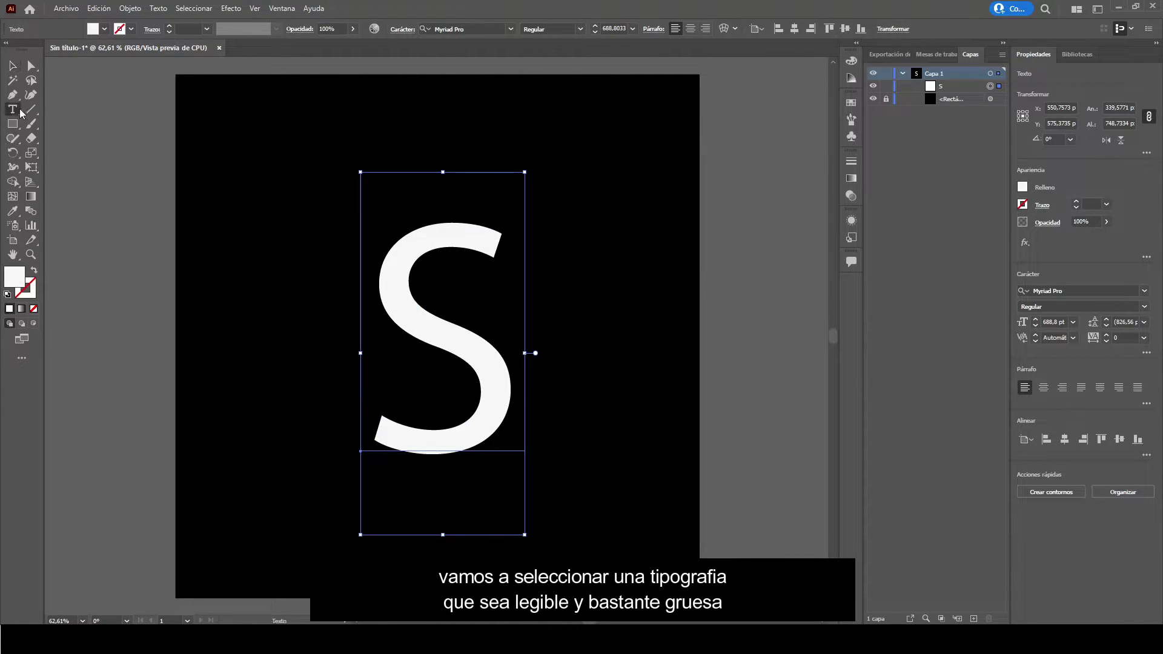
pyautogui.doubleClick(447, 313)
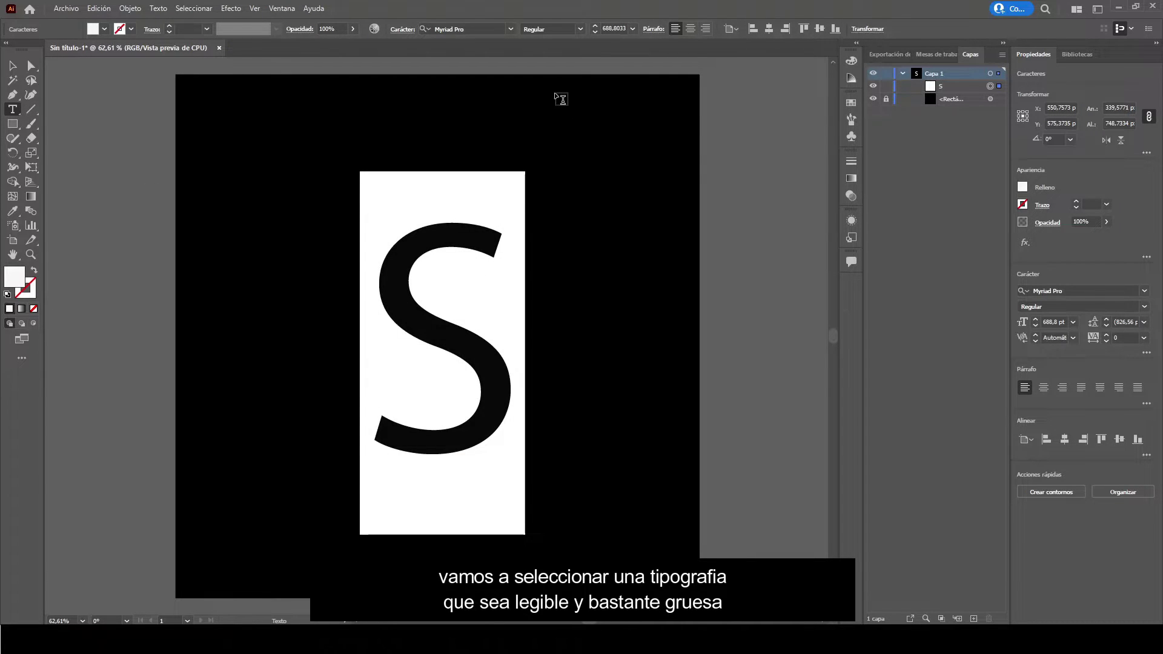
pyautogui.click(511, 29)
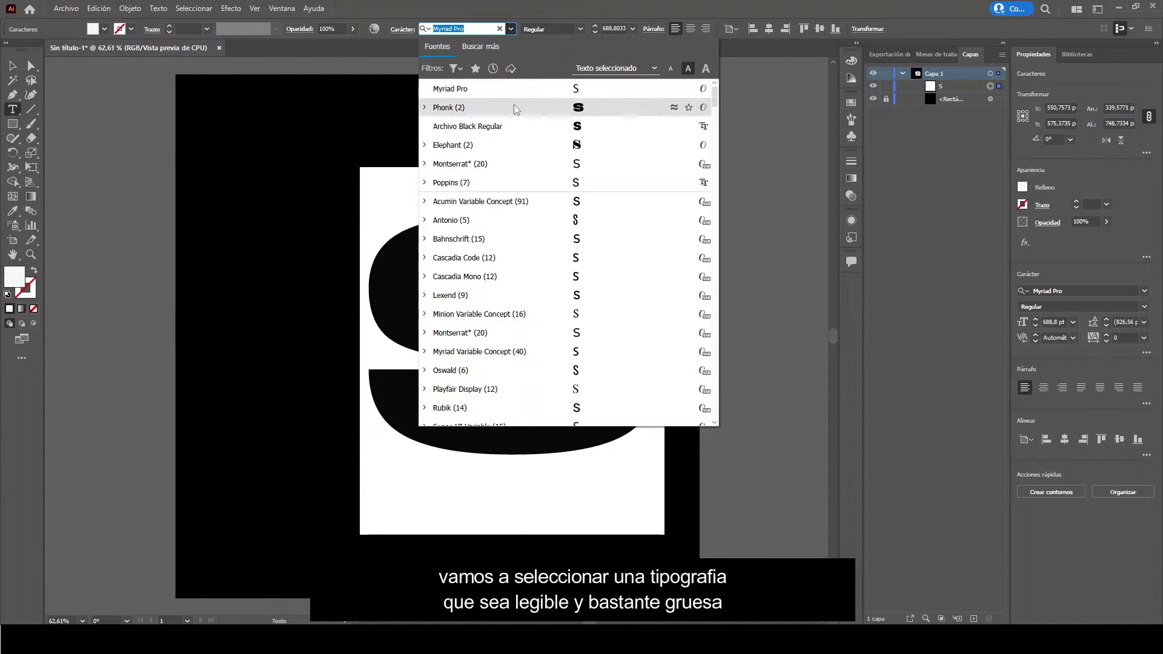
pyautogui.click(514, 104)
pyautogui.click(12, 65)
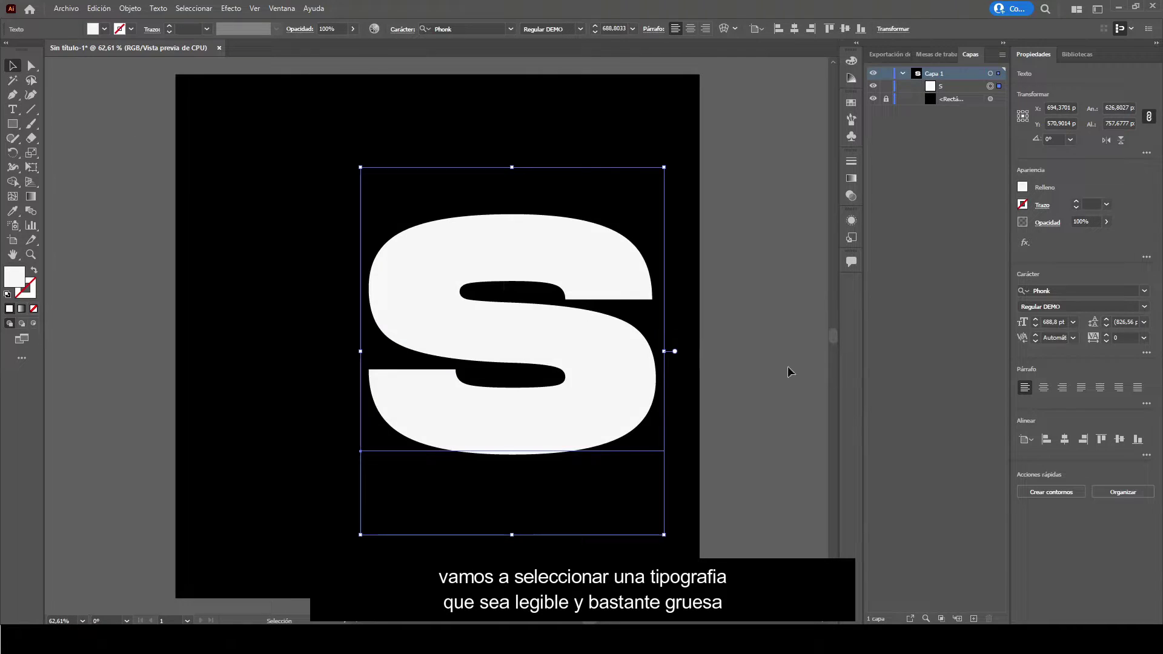
# Centre the letter S horizontally and vertically on the artboard, then deselect it.
pyautogui.click(1084, 440)
pyautogui.click(1119, 439)
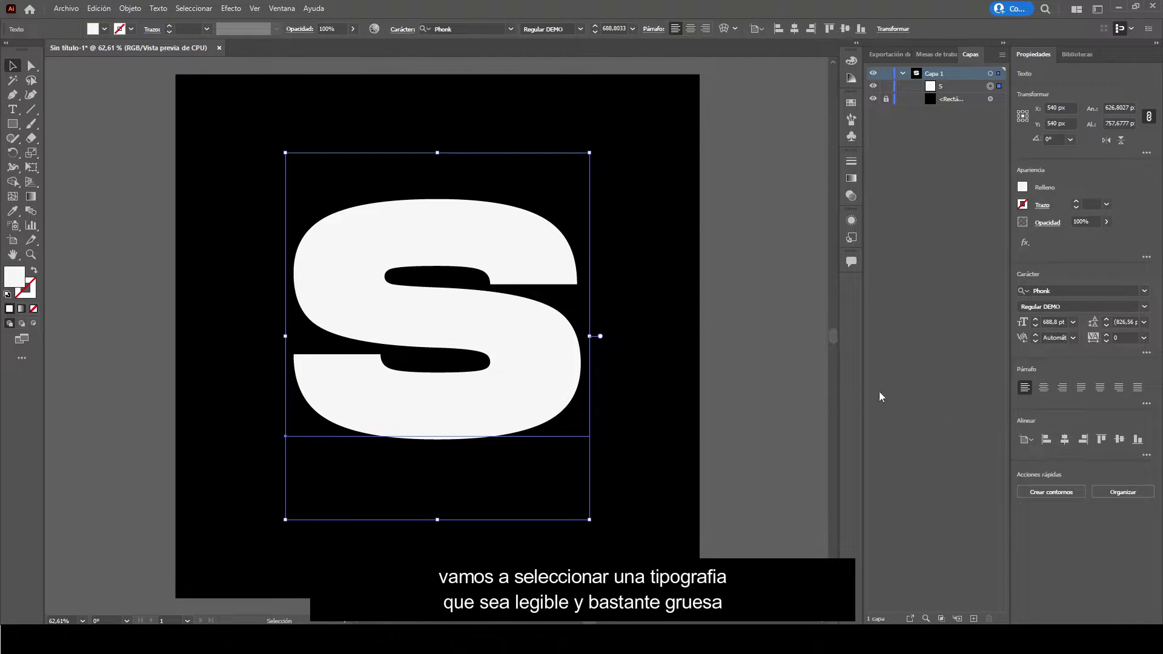
pyautogui.click(782, 345)
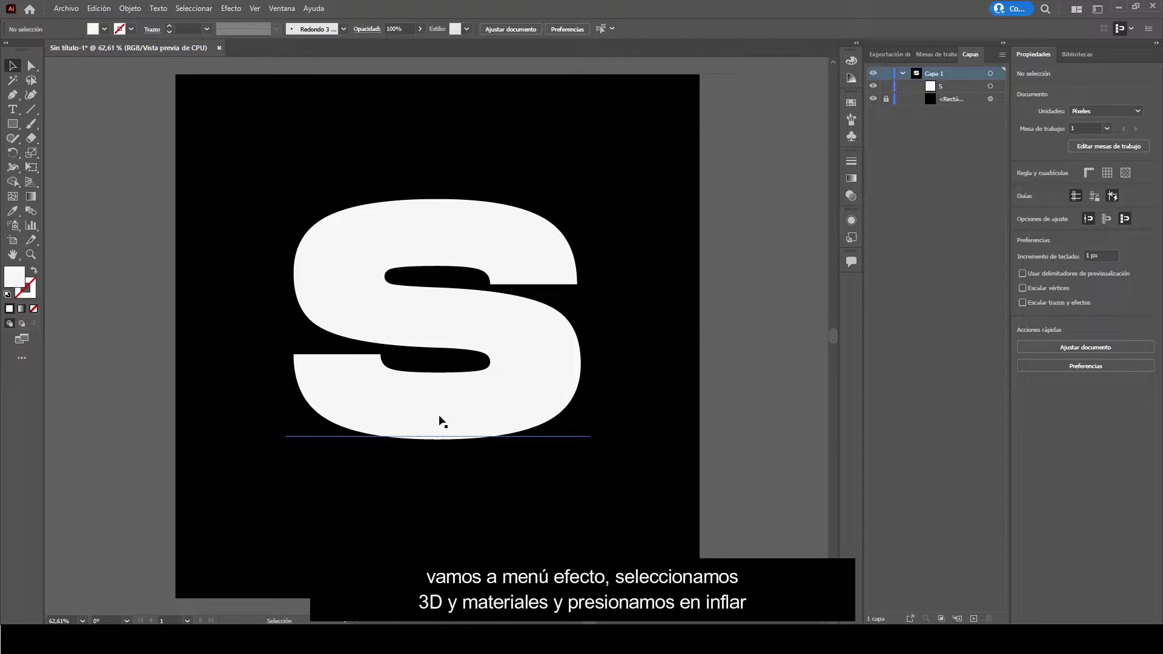
# Apply the 3D Inflate effect (Inflar) to the letter S with a depth of about 156 px.
pyautogui.click(442, 321)
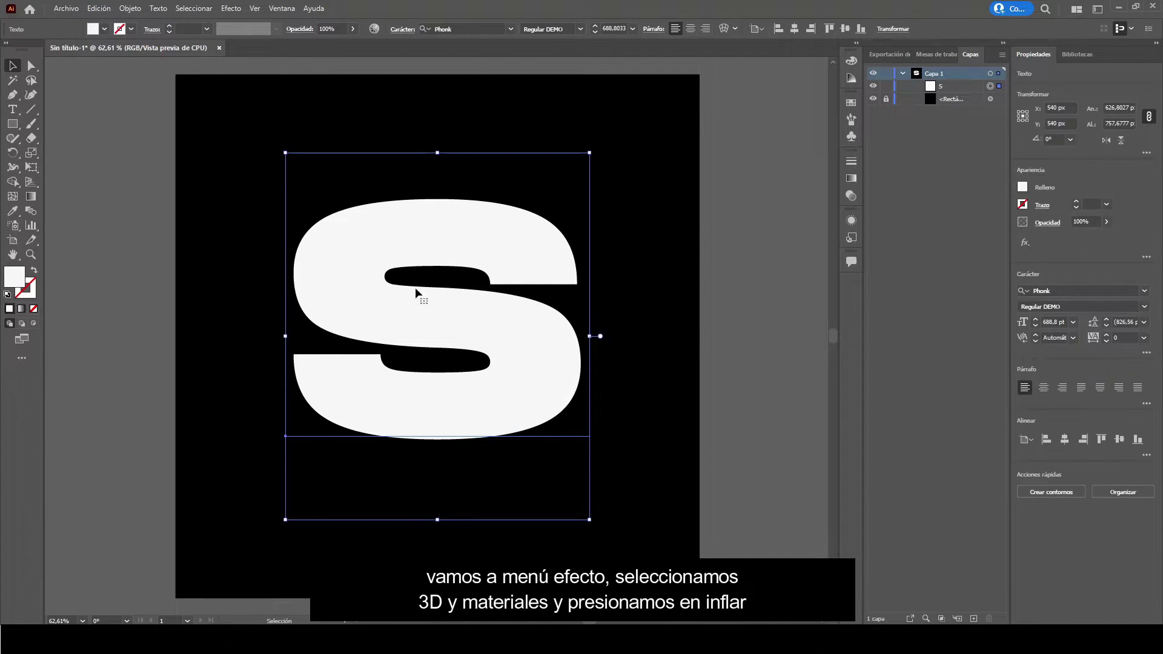
pyautogui.click(231, 8)
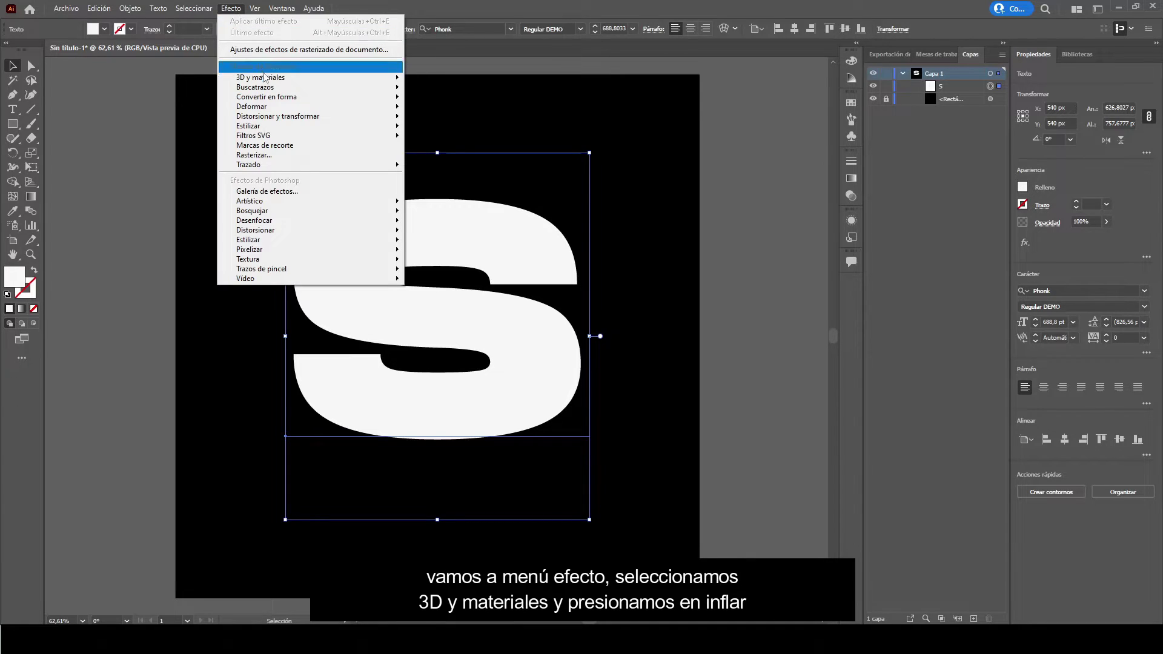
pyautogui.moveTo(267, 80)
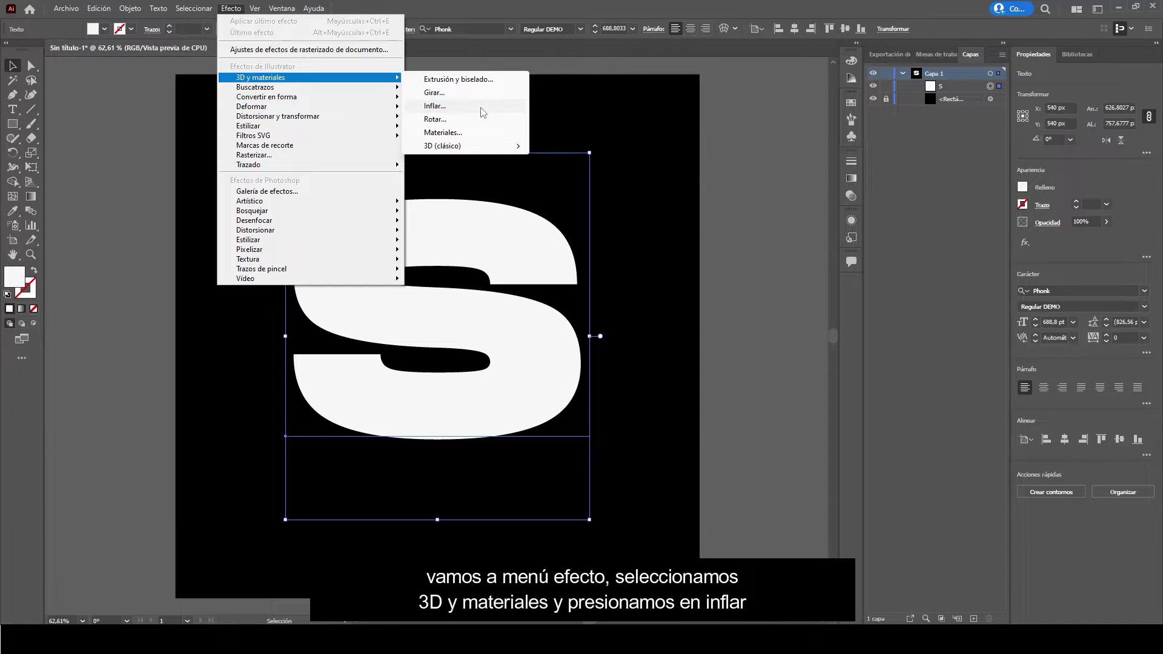
pyautogui.click(483, 112)
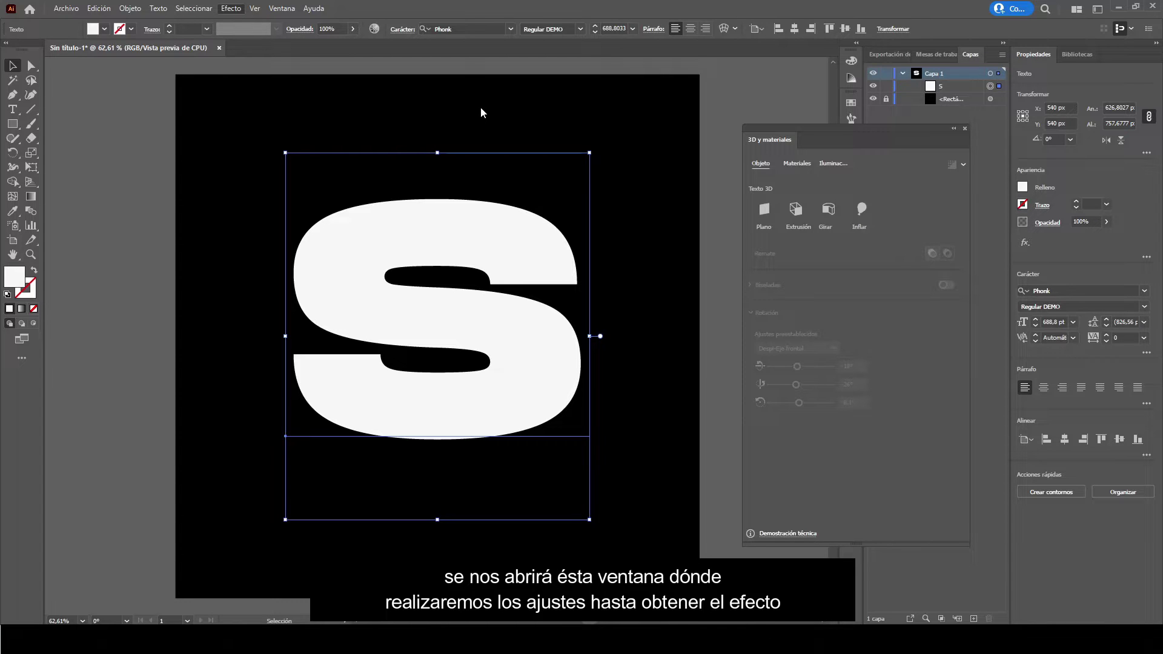
pyautogui.moveTo(812, 130); pyautogui.dragTo(701, 158)
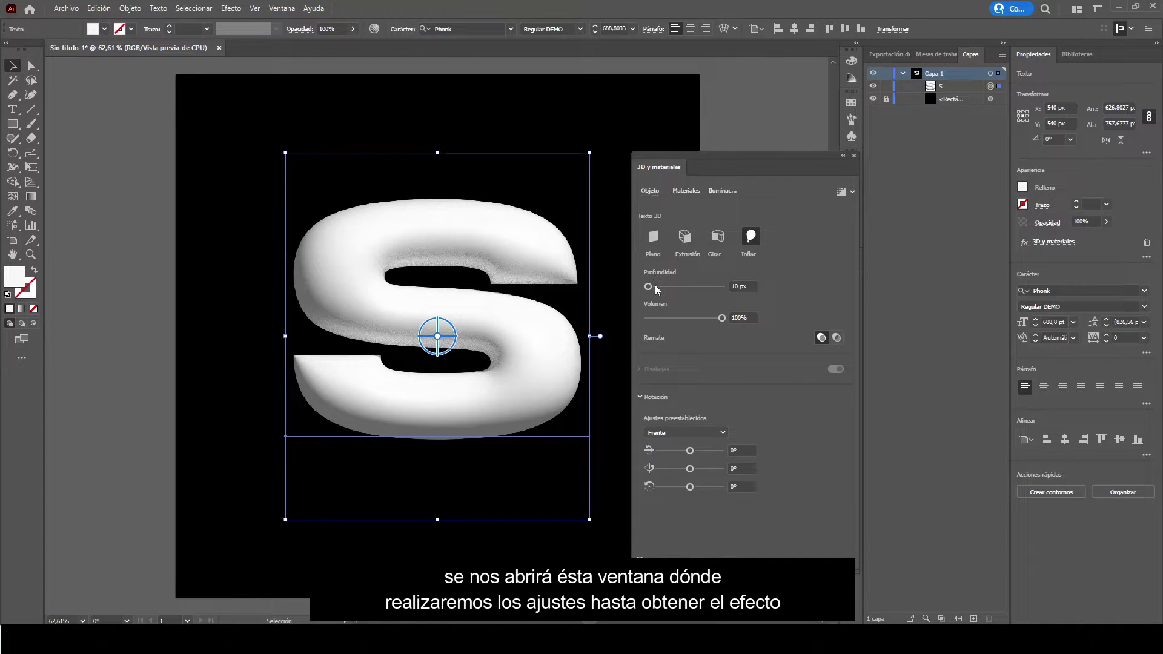
pyautogui.moveTo(649, 287); pyautogui.dragTo(653, 287)
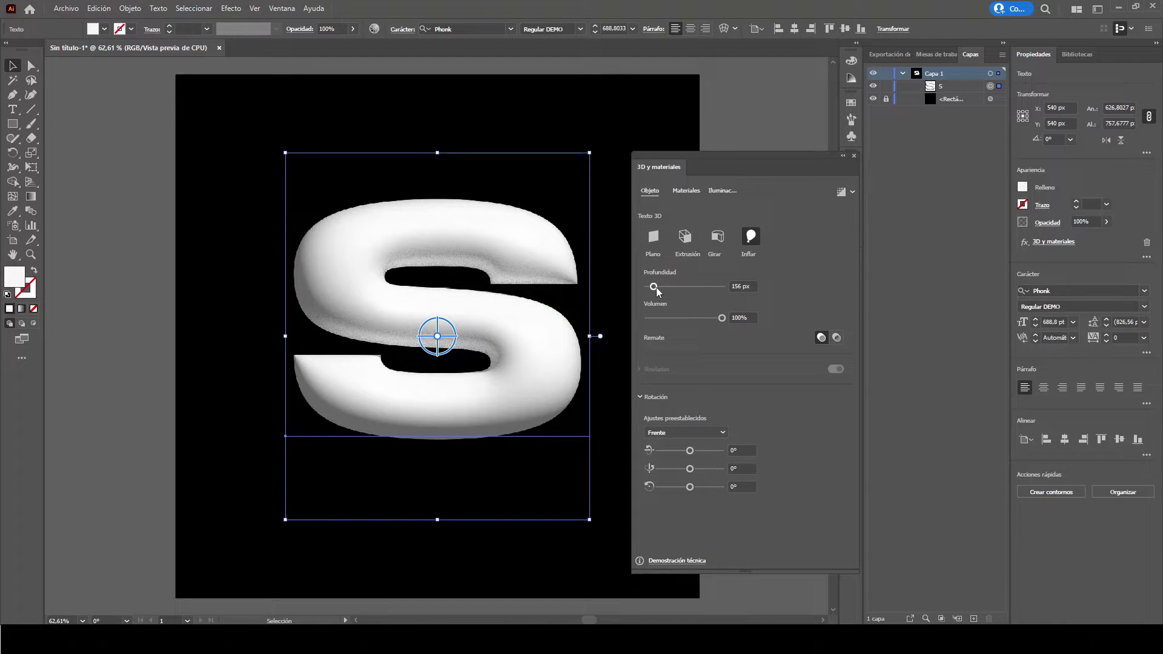
# Light the inflated letter S with the Right (Derecha) lighting preset.
pyautogui.click(682, 190)
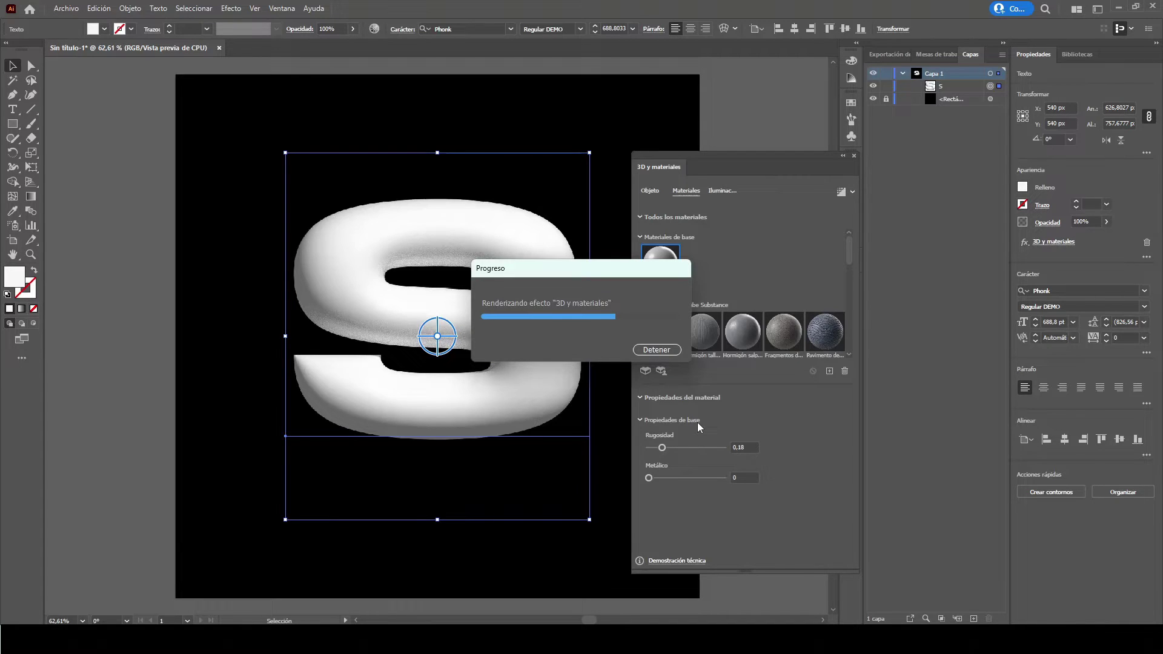
pyautogui.click(713, 192)
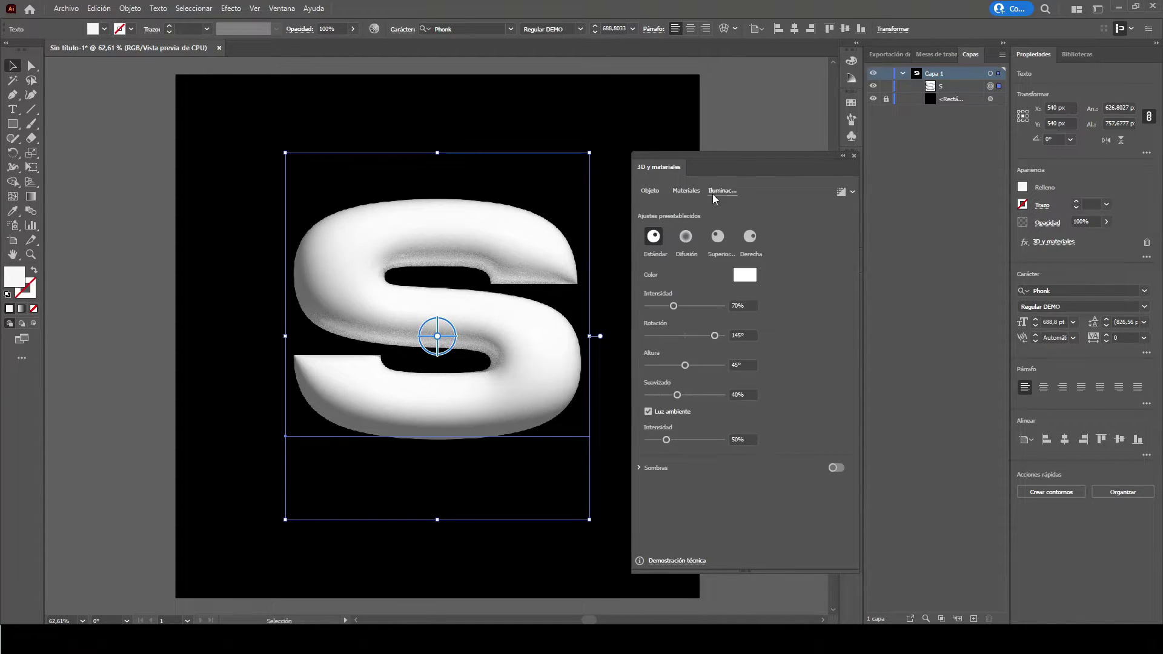
pyautogui.click(750, 241)
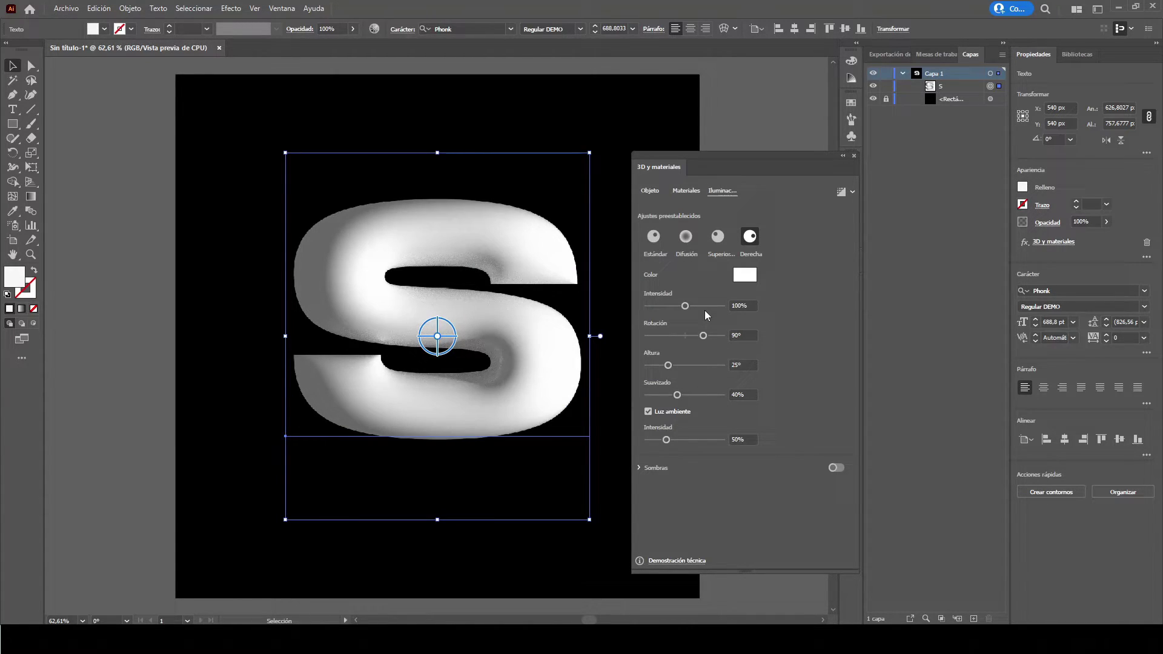
# Increase the inflated letter's depth (Profundidad) to about 1106 px.
pyautogui.click(650, 190)
pyautogui.click(666, 286)
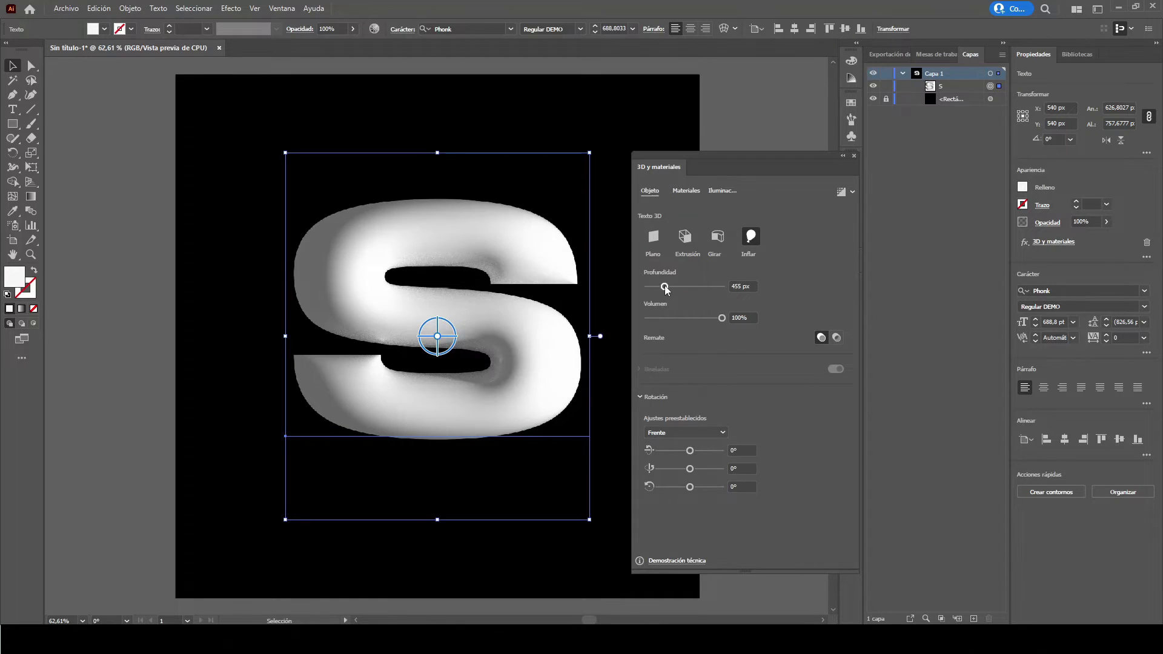
pyautogui.moveTo(666, 290); pyautogui.dragTo(690, 291)
# Render the inflated letter with ray tracing enabled at low (Baja) quality, then close the 3D settings and deselect the letter.
pyautogui.click(852, 192)
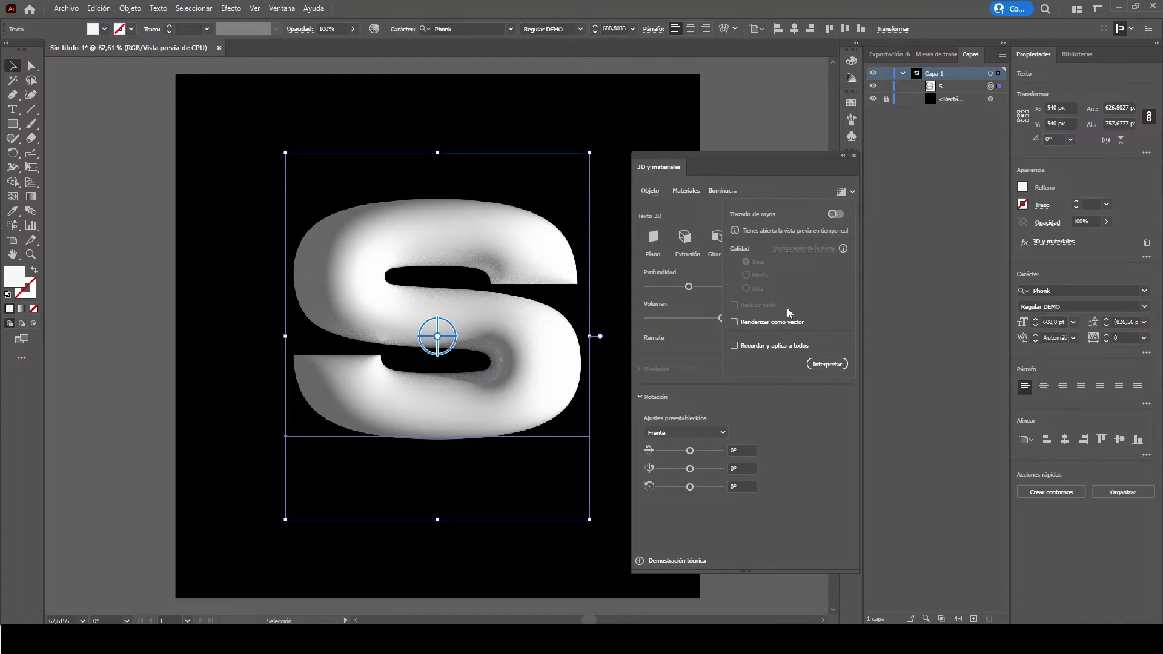
pyautogui.click(836, 214)
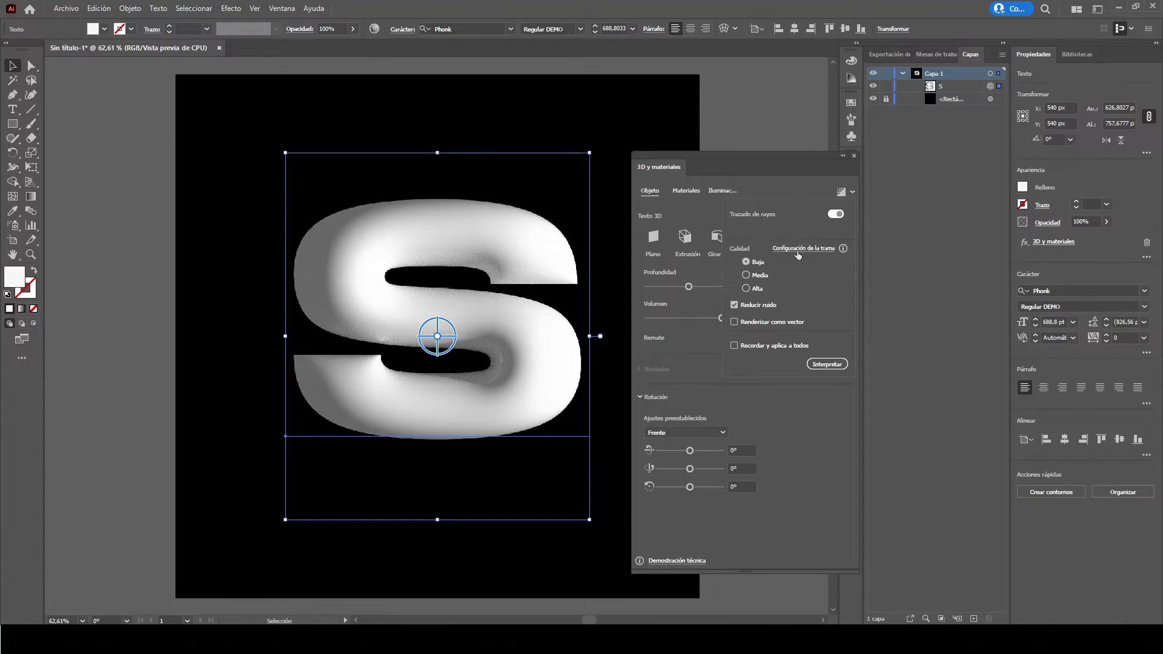
pyautogui.click(816, 365)
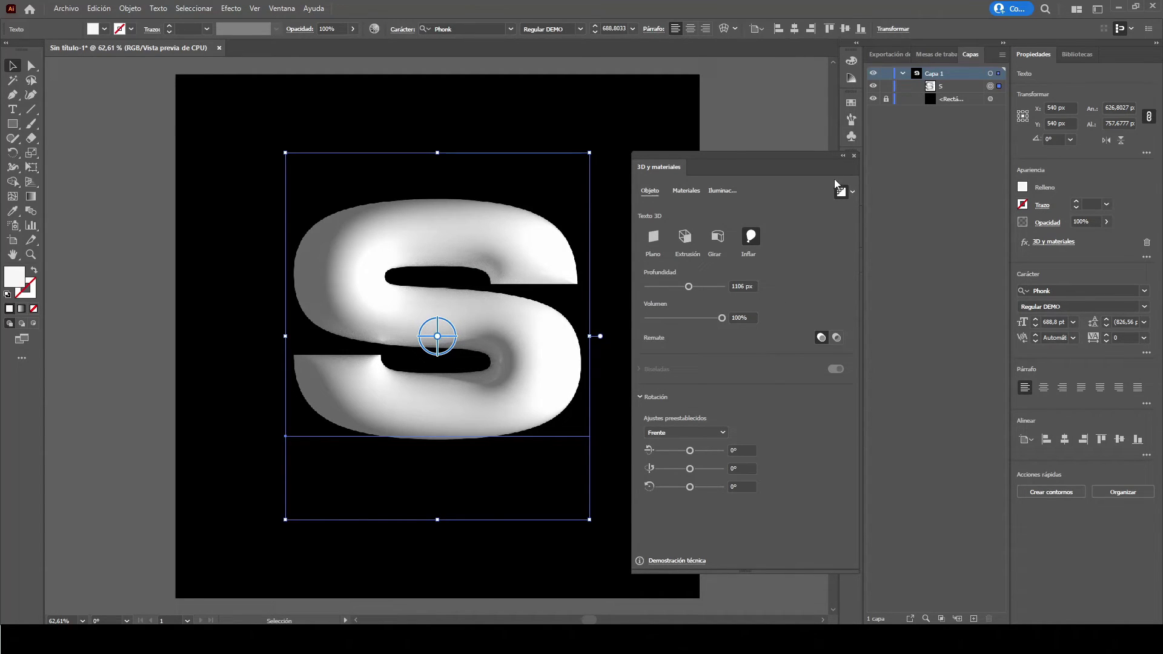
pyautogui.click(854, 155)
pyautogui.click(739, 328)
# Examine the shading and edges of the rendered inflated letter S up close and within the whole artboard.
pyautogui.scroll(2, 436, 333)
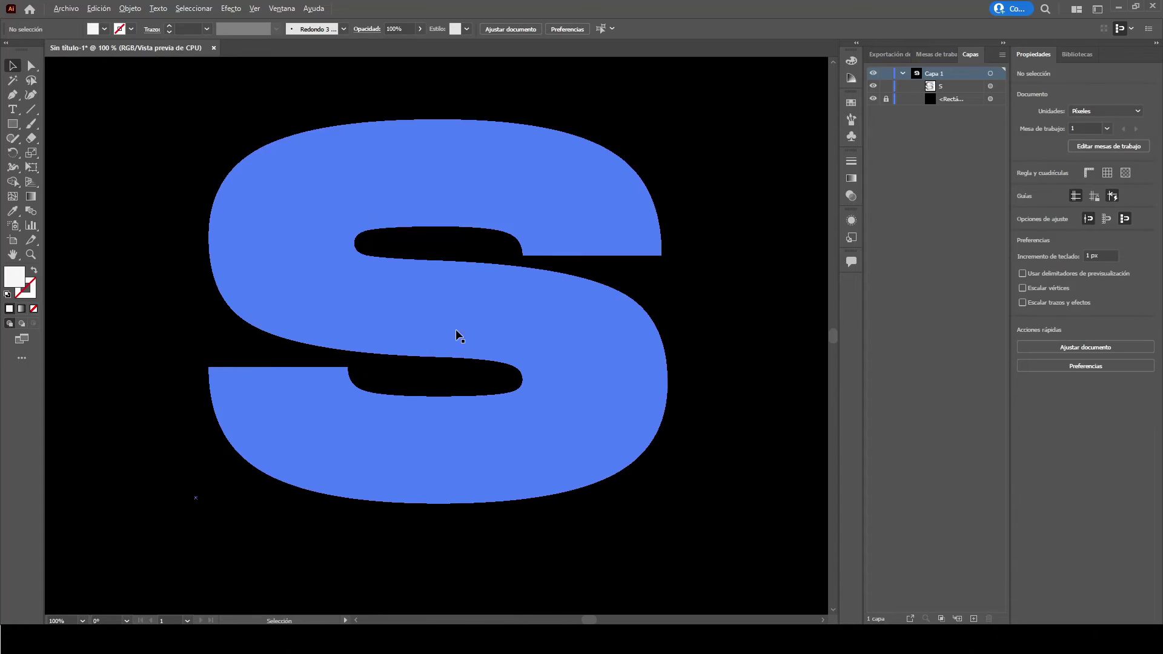
pyautogui.scroll(2, 753, 343)
pyautogui.scroll(-6, 761, 341)
pyautogui.hscroll(2, 715, 349)
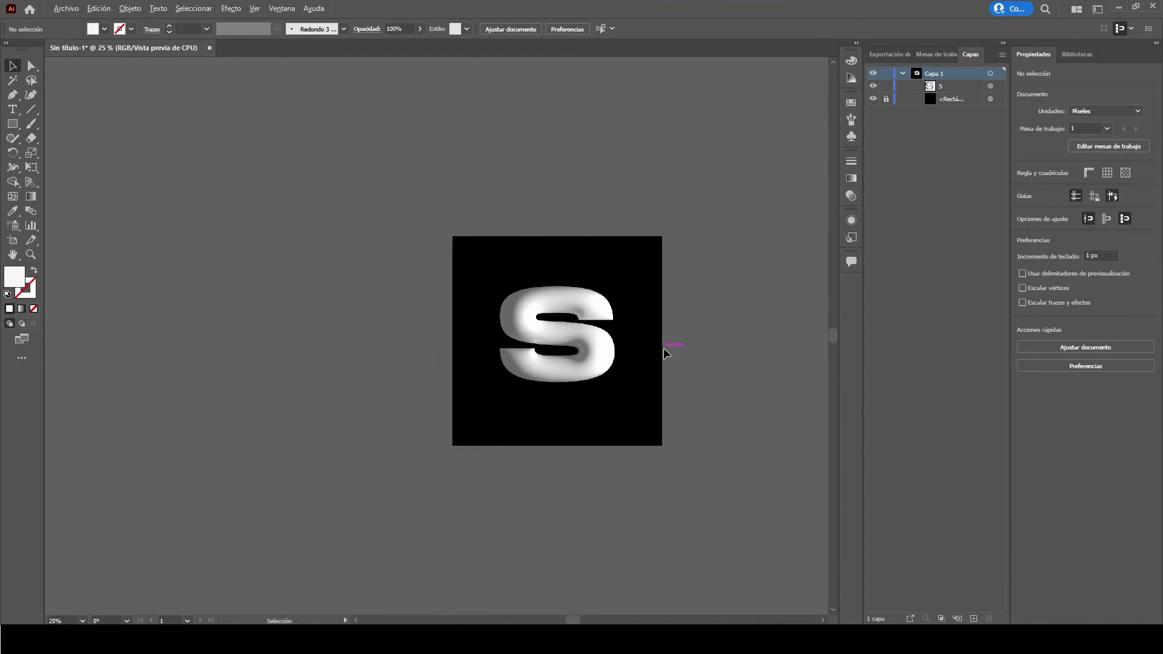
pyautogui.scroll(4, 508, 330)
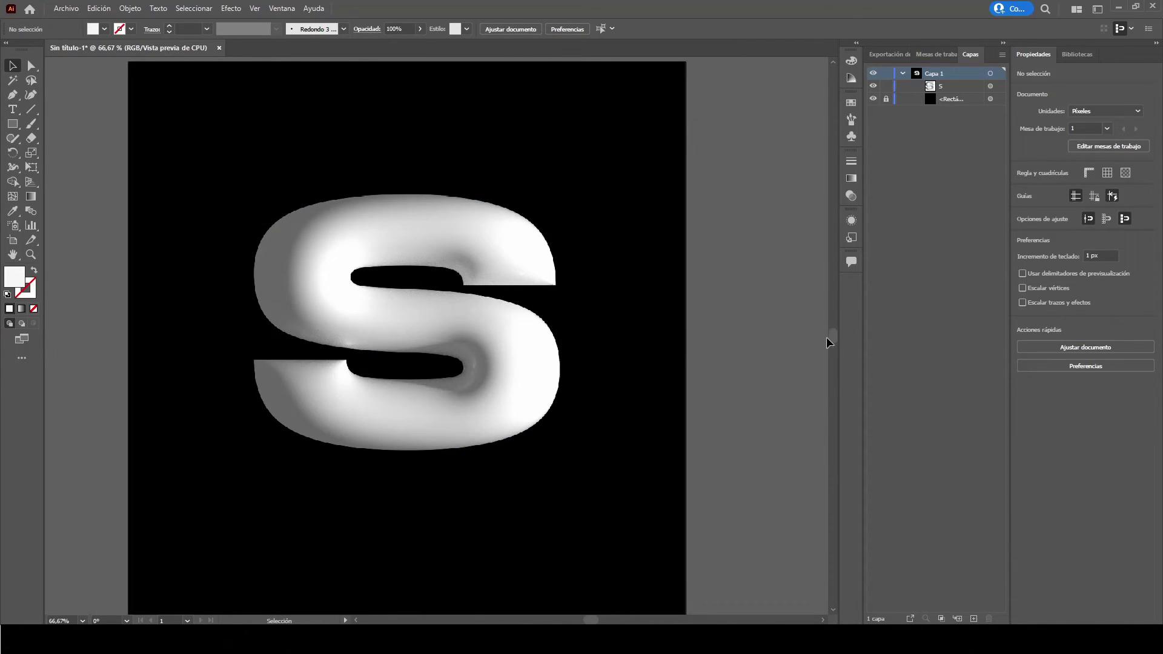
pyautogui.click(833, 608)
pyautogui.scroll(1, 591, 418)
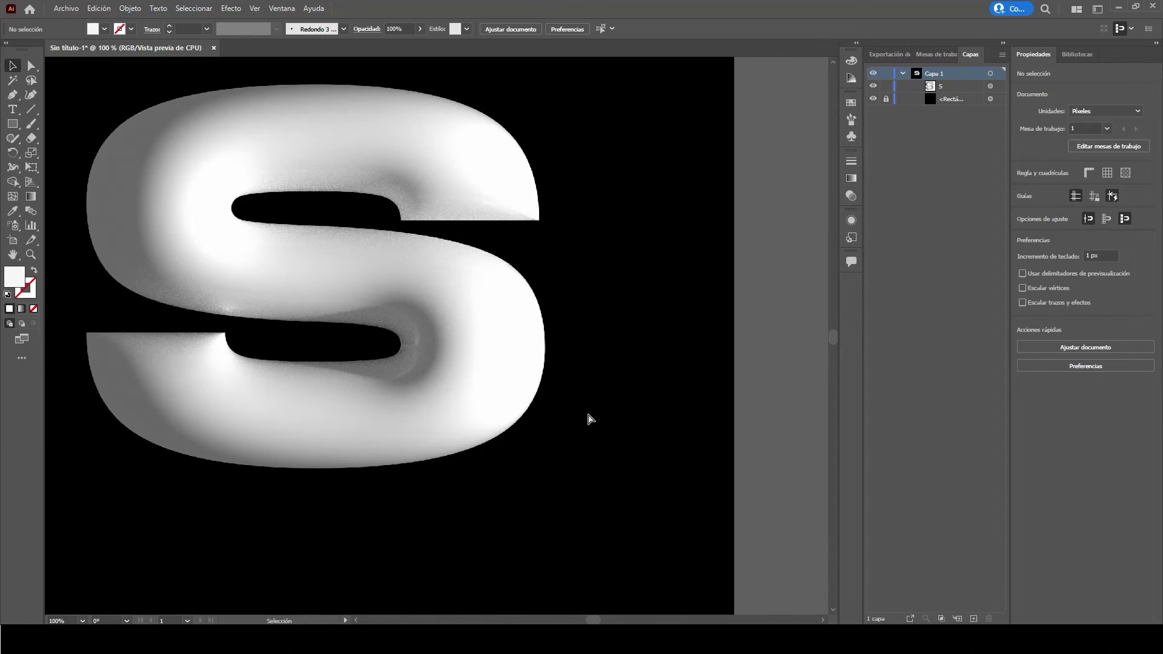
pyautogui.scroll(1, 591, 418)
pyautogui.hscroll(-2, 594, 414)
pyautogui.hscroll(-1, 772, 403)
pyautogui.scroll(-1, 798, 387)
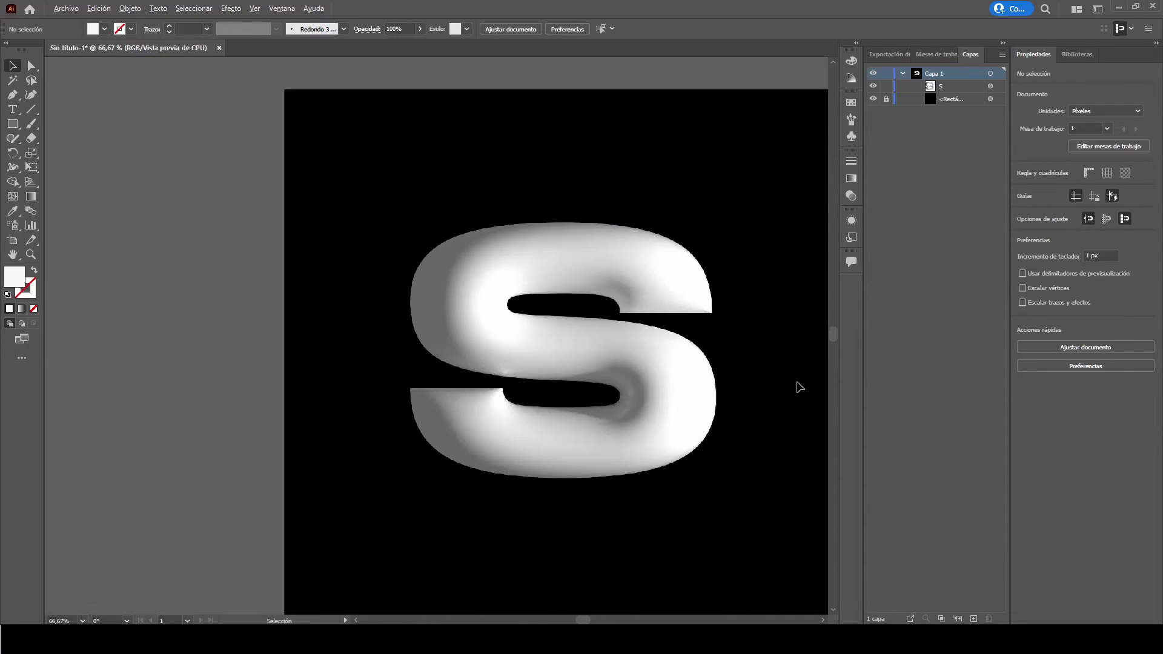
pyautogui.scroll(-1, 799, 385)
pyautogui.scroll(1, 542, 356)
pyautogui.scroll(1, 657, 330)
pyautogui.hscroll(-1, 732, 355)
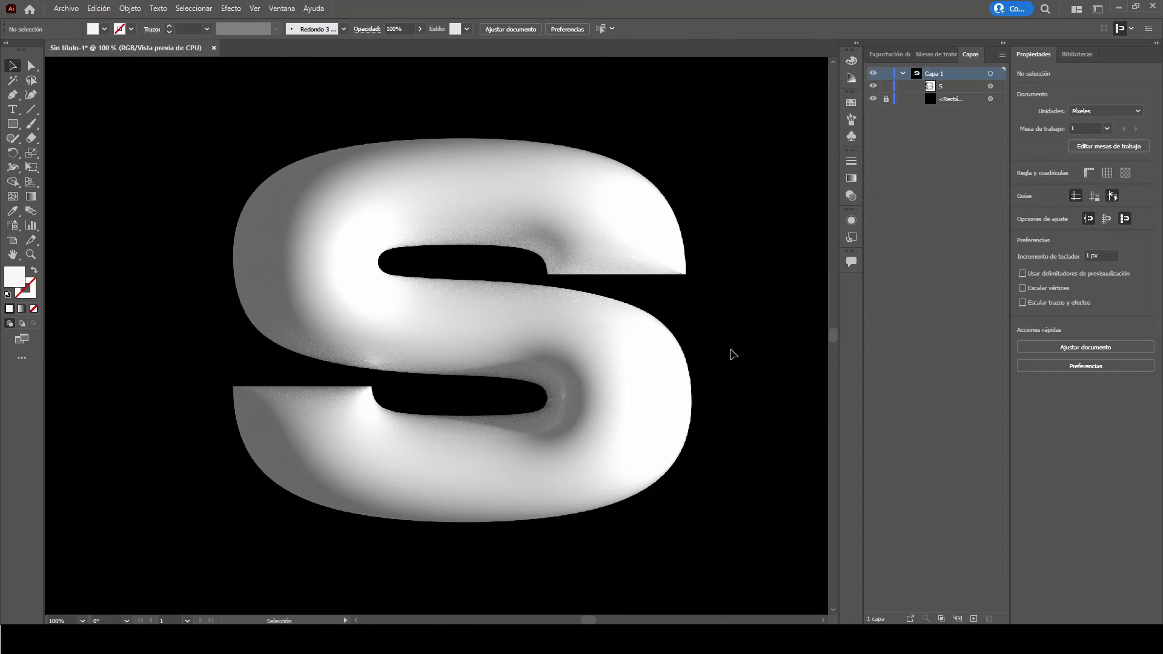
pyautogui.scroll(-1, 733, 355)
pyautogui.hscroll(2, 732, 354)
pyautogui.scroll(-1, 730, 354)
pyautogui.scroll(1, 730, 353)
pyautogui.scroll(-1, 834, 338)
pyautogui.scroll(1, 833, 335)
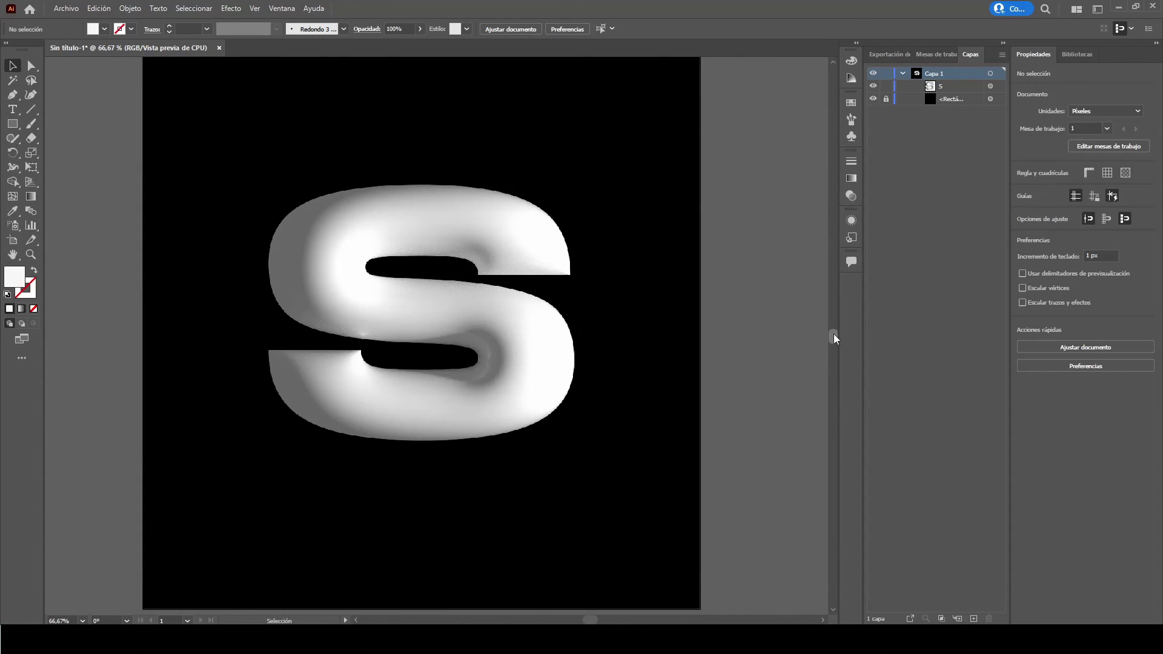